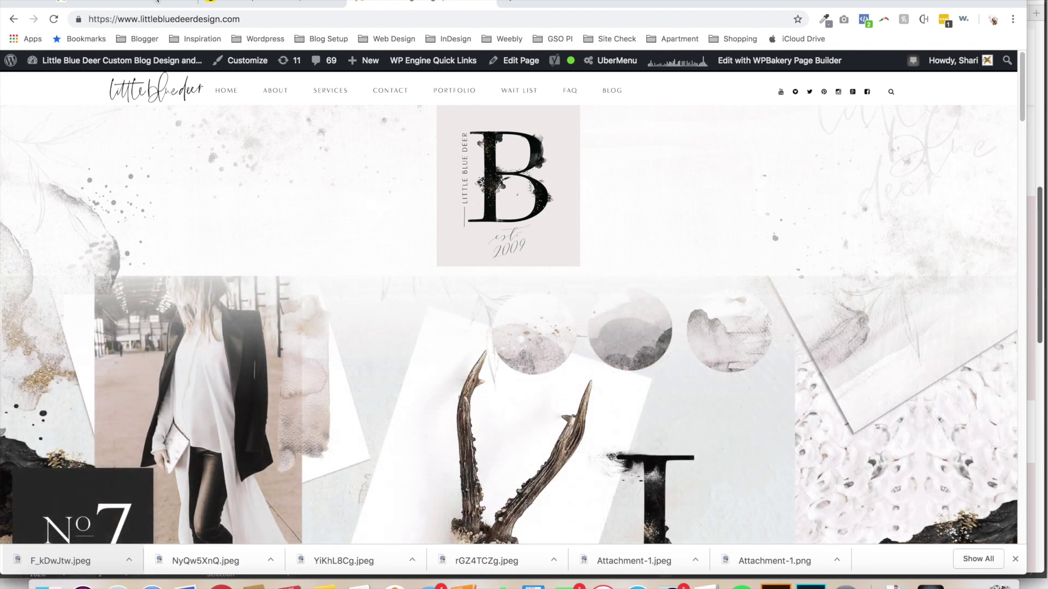
- View the welcome-email tutorial blog post, then switch to the Mailchimp dashboard tab
click(157, 2)
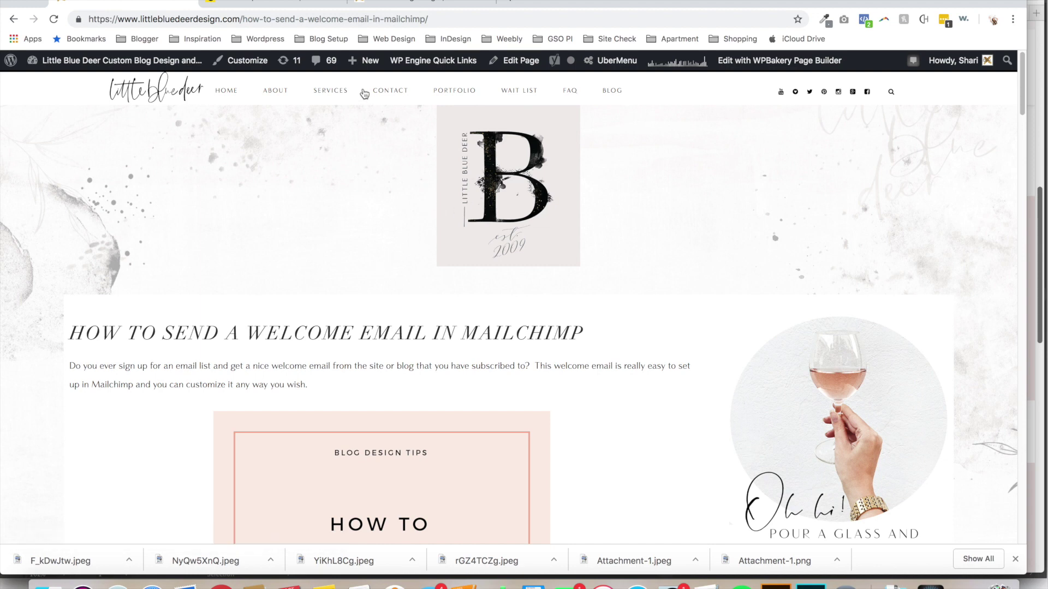
click(313, 3)
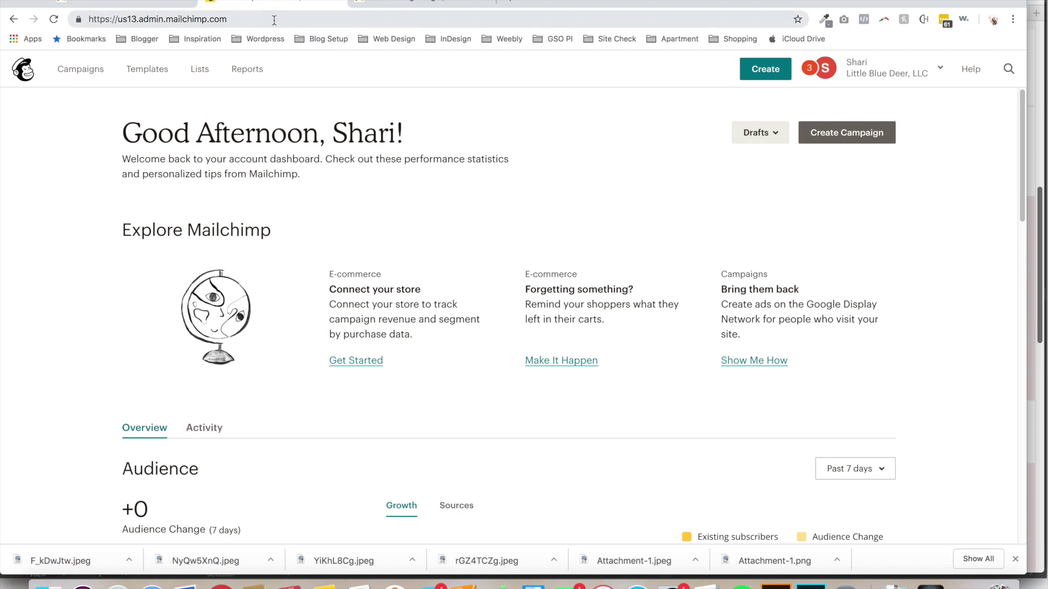
- From Lists, choose Signup forms in the Little Blue Deer Latest list's Stats dropdown
click(201, 70)
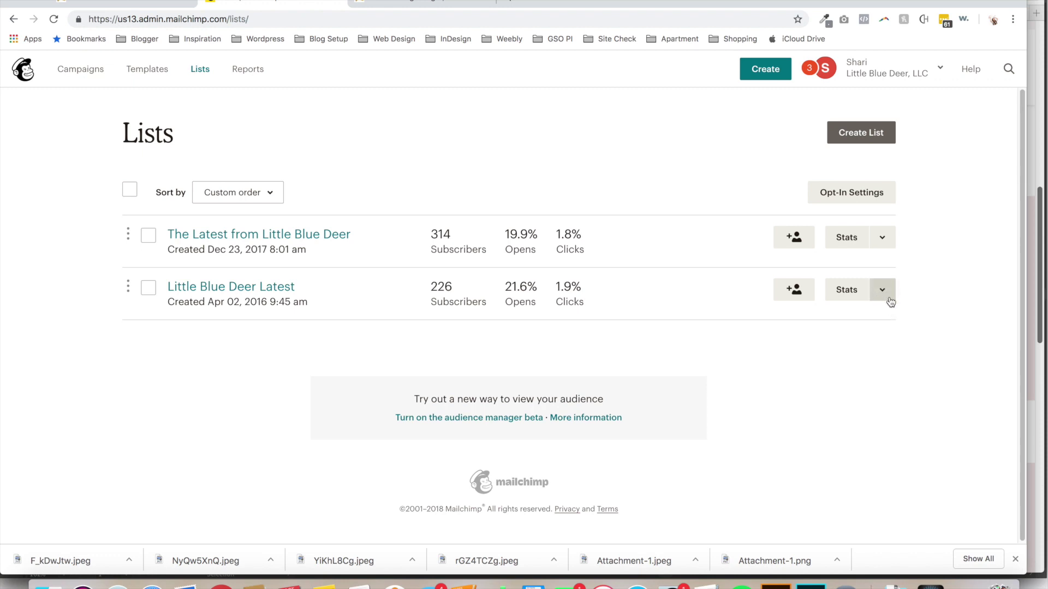
click(883, 291)
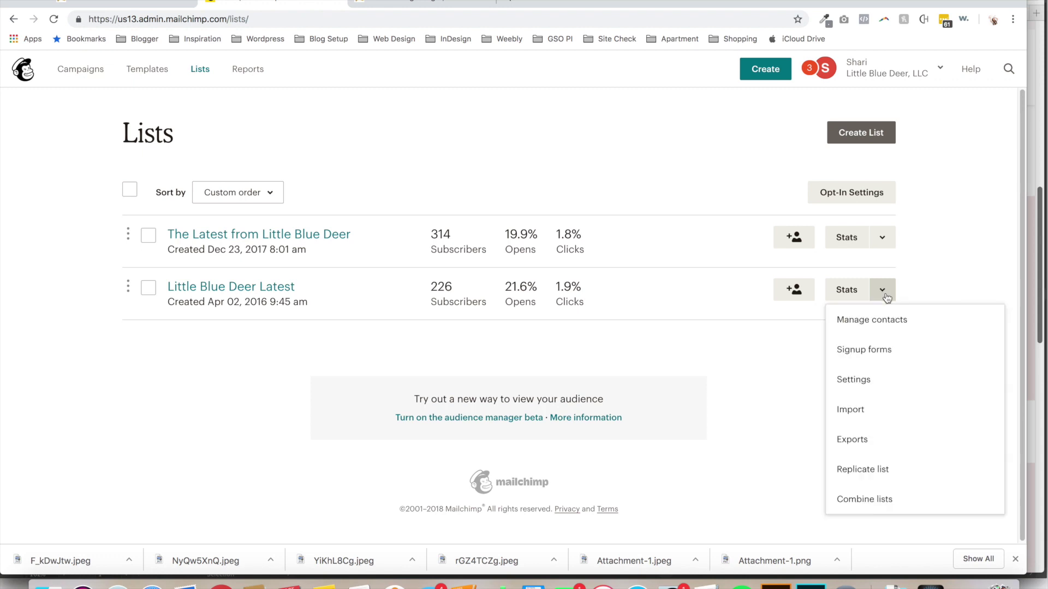
click(879, 352)
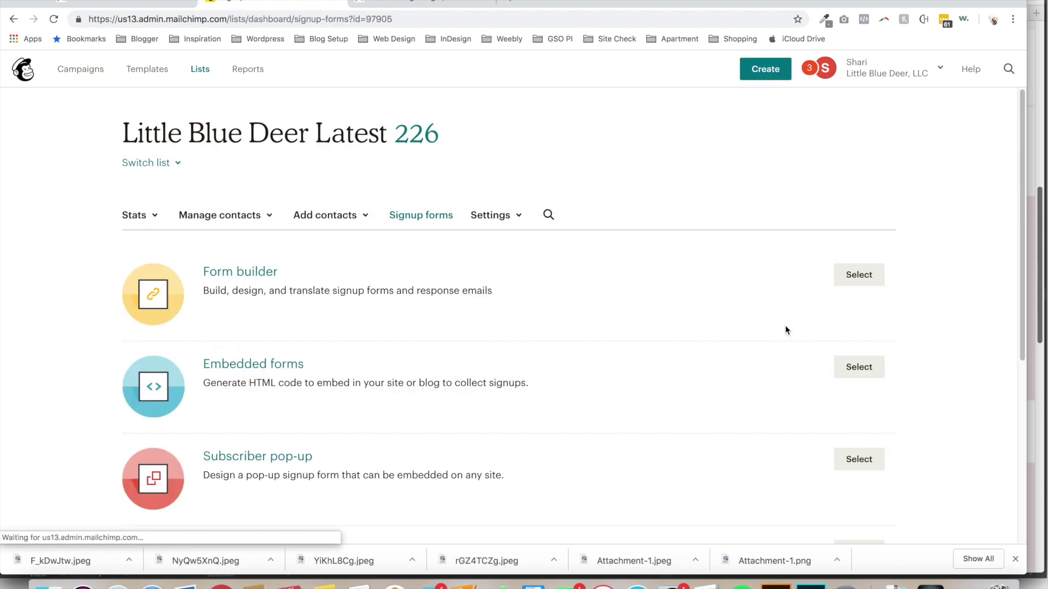
- Open the Form builder and pick Final welcome email from the forms and response emails list
click(868, 282)
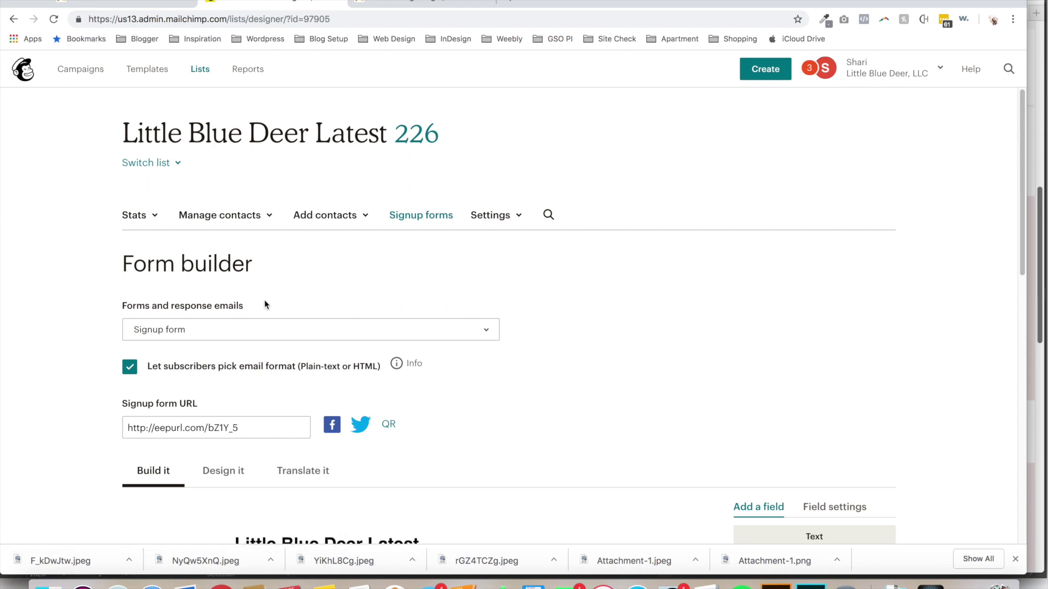
click(487, 331)
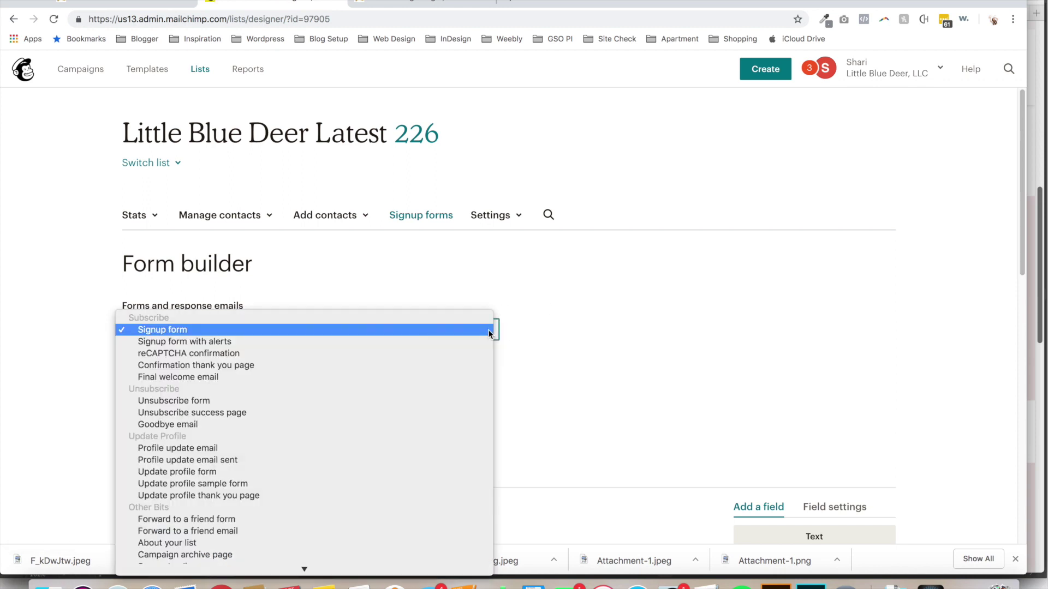
click(316, 378)
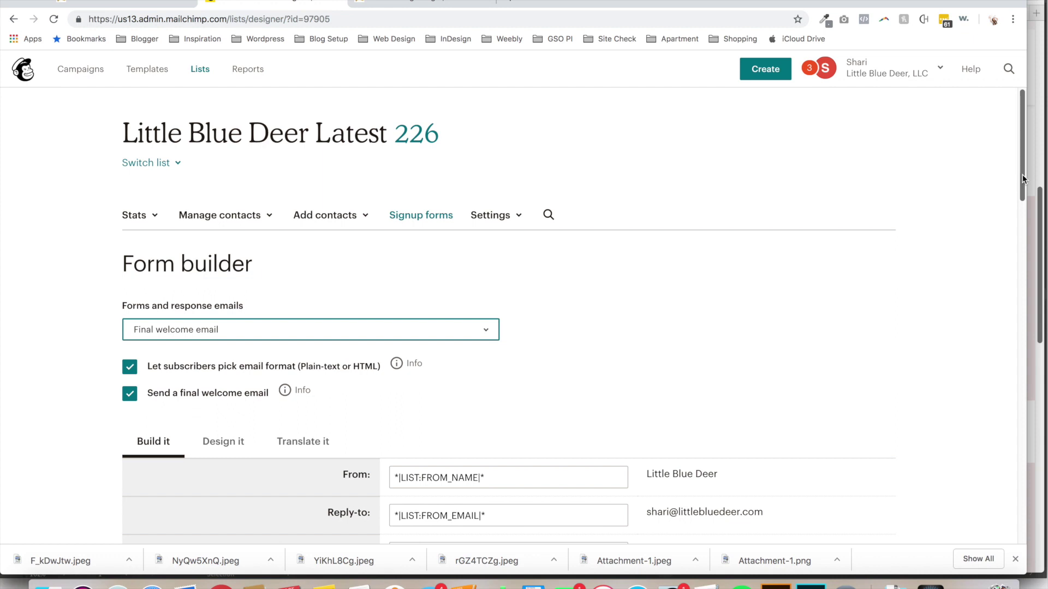
- Toggle the subscriber email-format choice off and back on, then scroll down to the welcome email preview
scroll(1023, 179, down, 3)
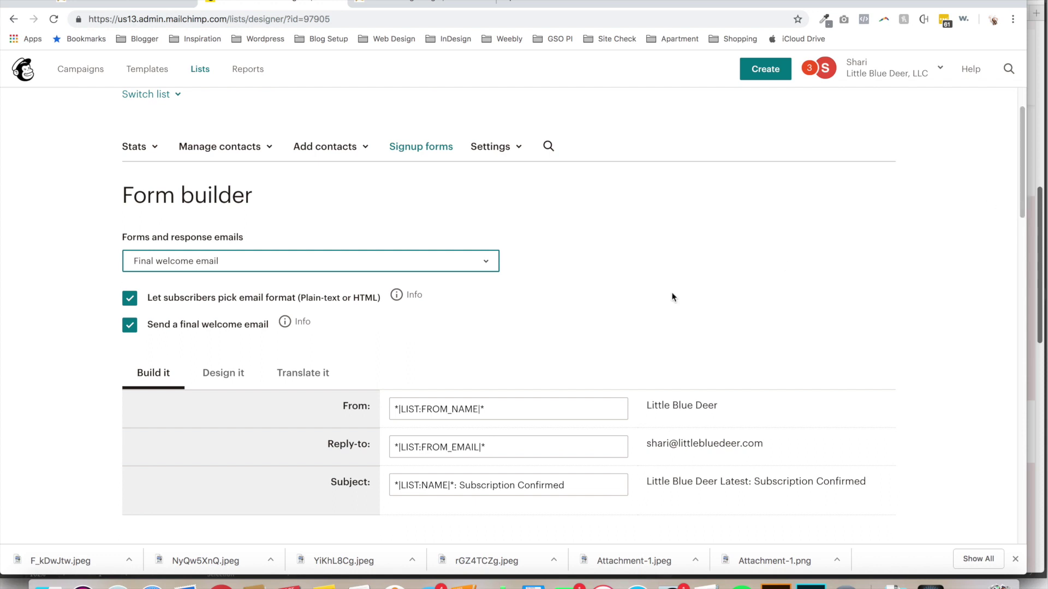
click(164, 299)
click(159, 299)
mouse_move(1021, 178)
mouse_down()
mouse_move(1021, 223)
mouse_move(1025, 161)
mouse_up()
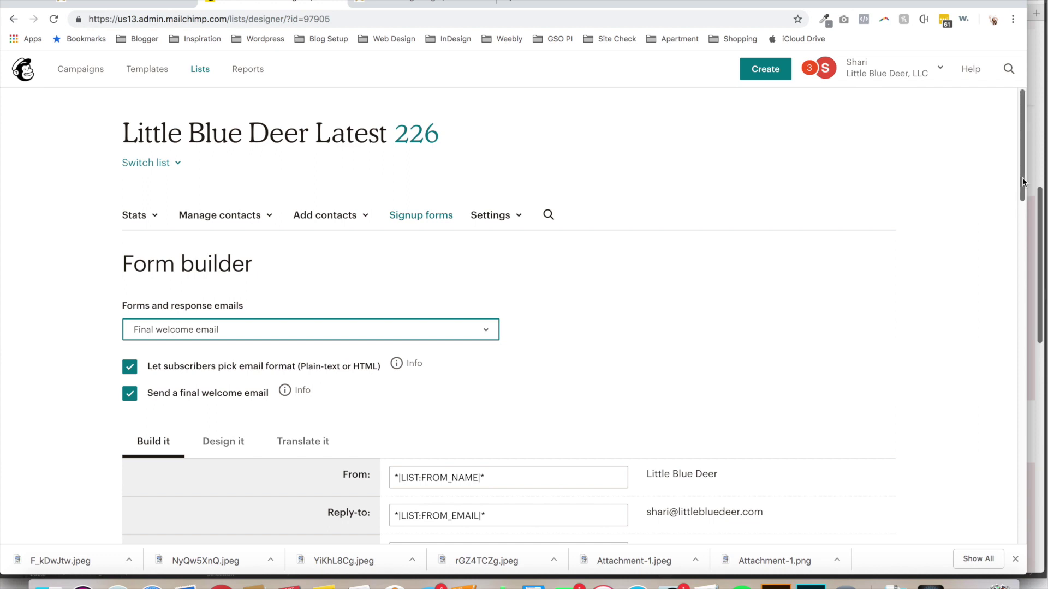
drag(1019, 185, 1016, 315)
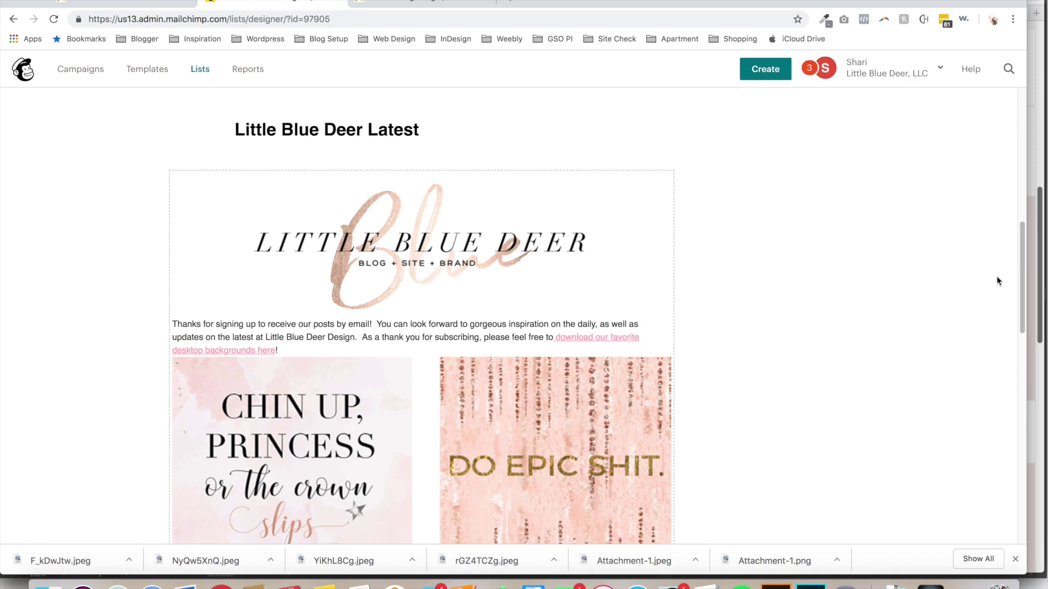
mouse_move(1020, 280)
mouse_down()
mouse_move(1020, 300)
mouse_move(1021, 284)
mouse_up()
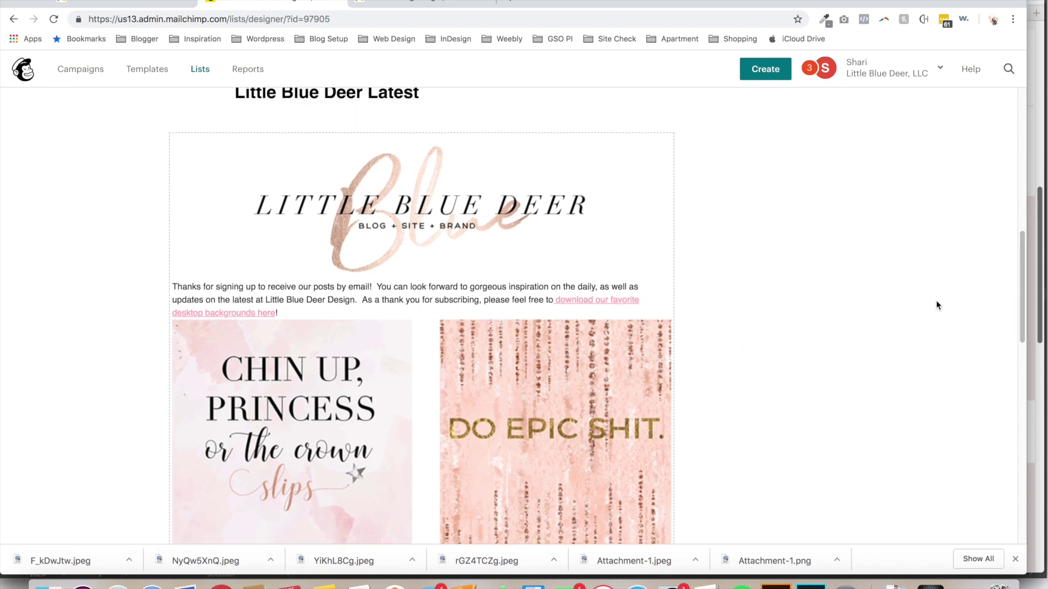
drag(1022, 293, 1032, 203)
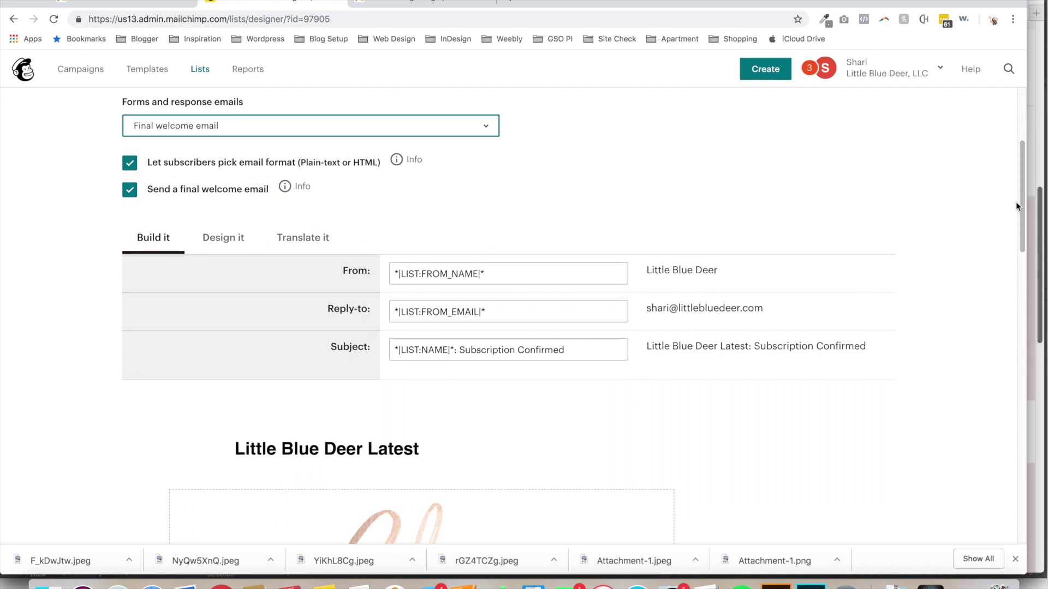
click(159, 248)
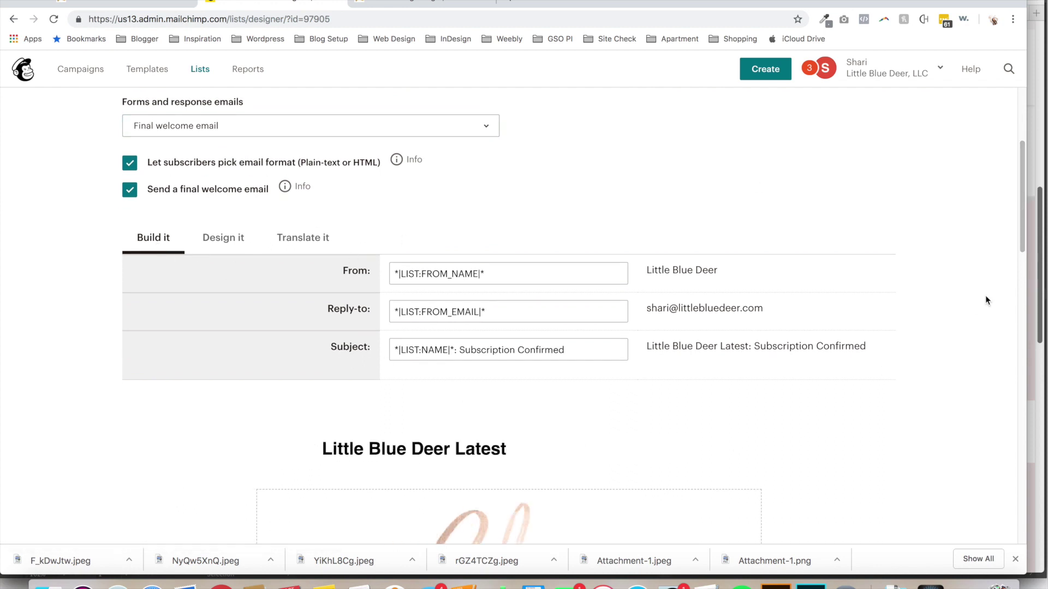
drag(1023, 245, 1016, 297)
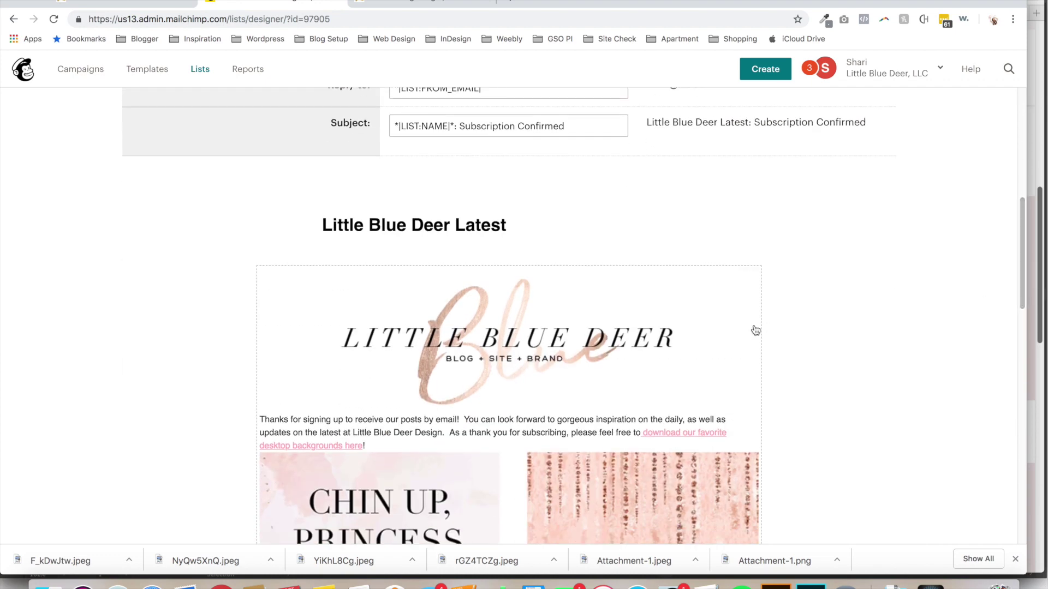
mouse_move(749, 292)
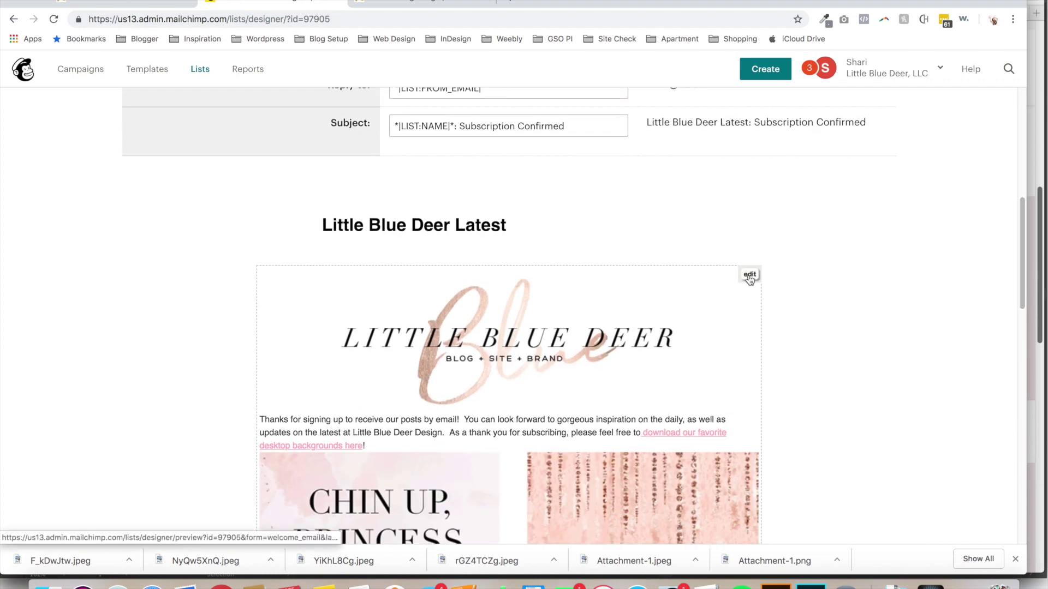
- Edit the email body, look through the 13-file Content Manager, then go back a page
click(749, 275)
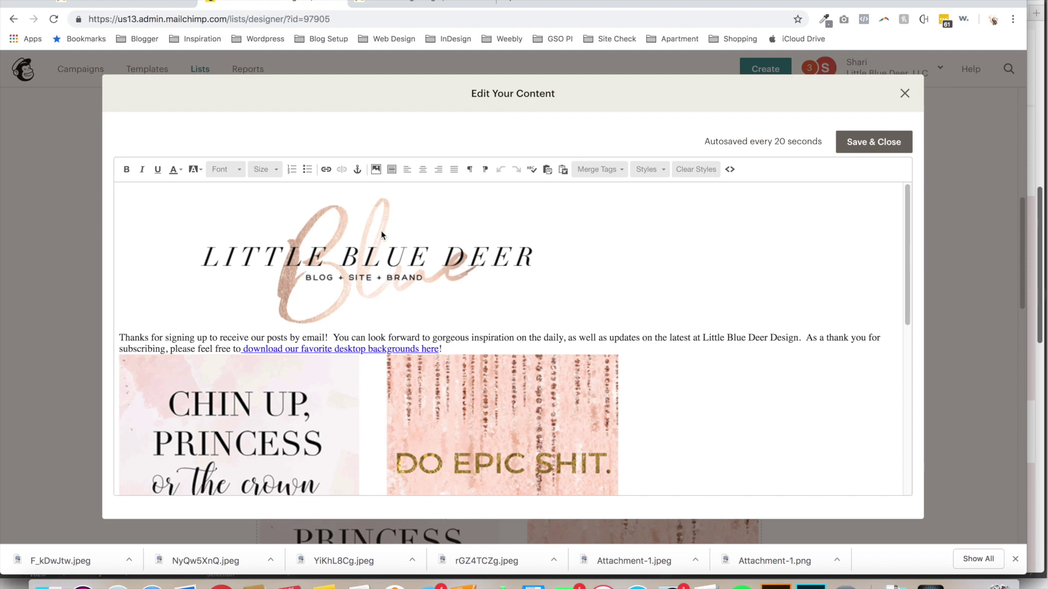
click(375, 170)
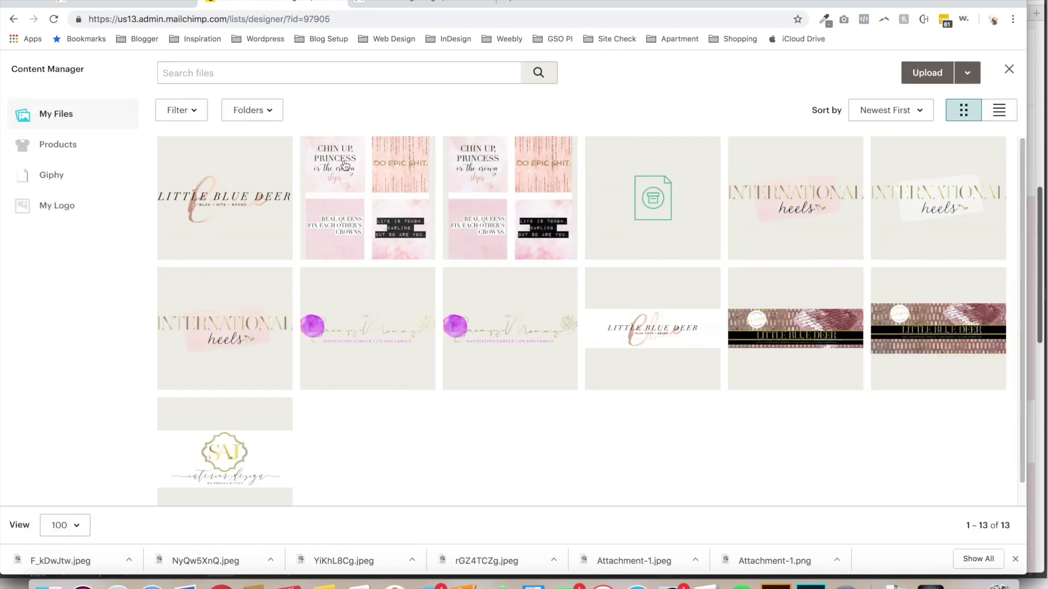
click(12, 20)
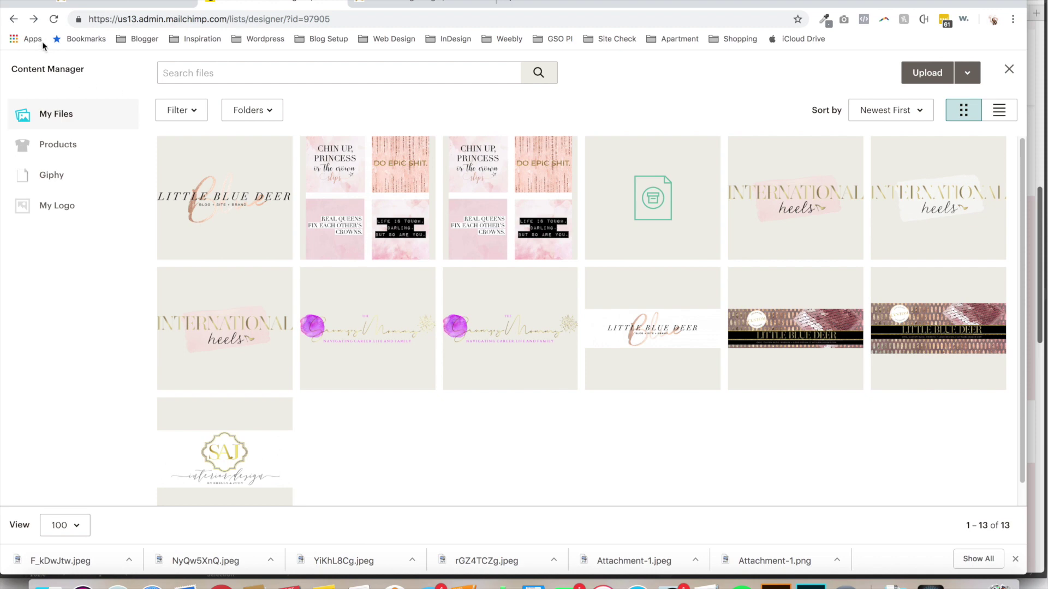
- Reopen the Form builder with Final welcome email selected and scroll down to its logo preview
click(14, 19)
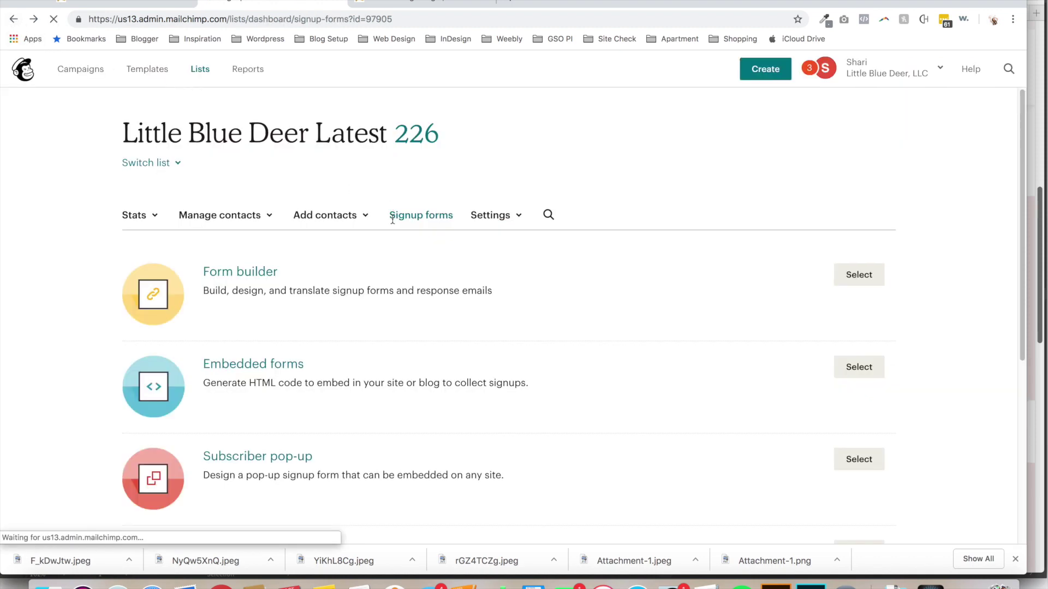
click(854, 277)
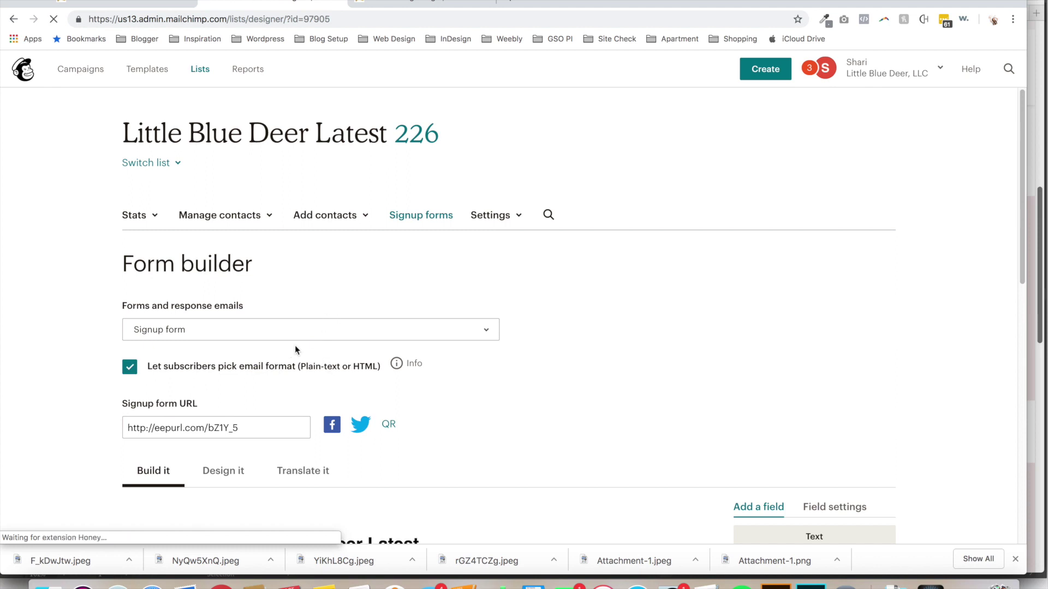
click(494, 331)
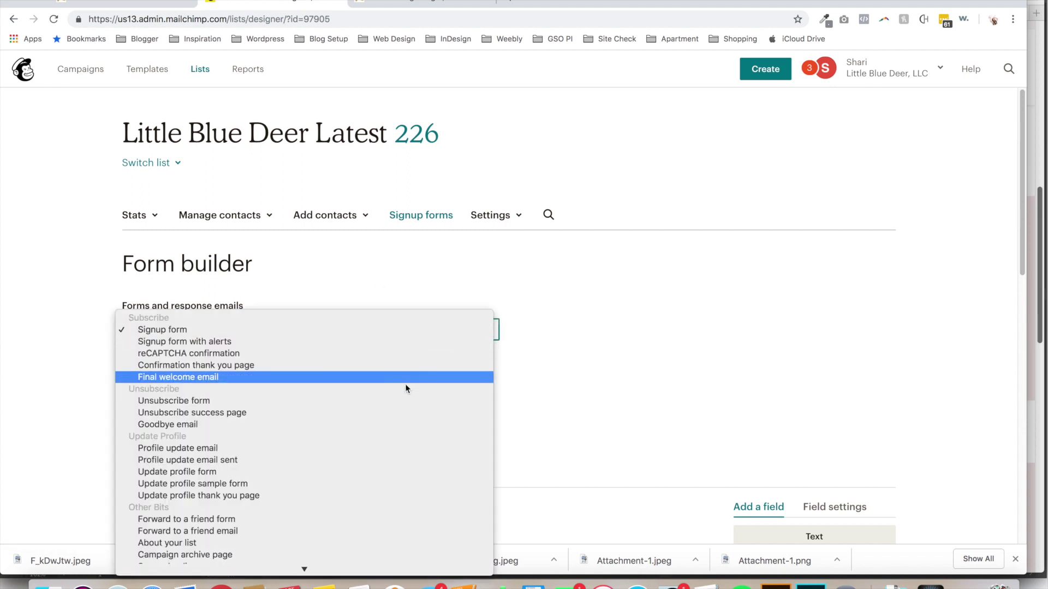
click(391, 375)
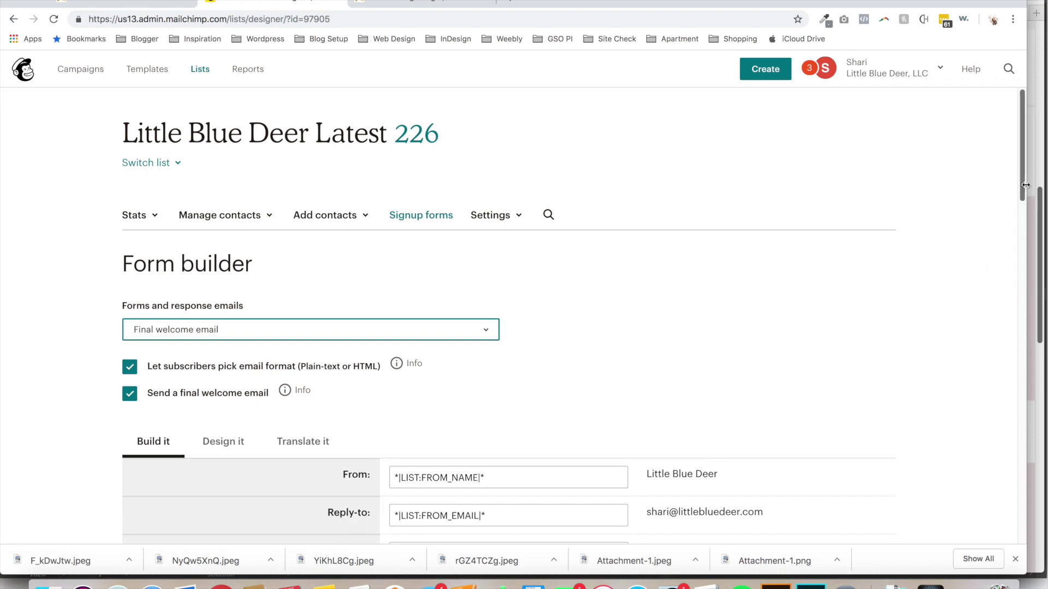
scroll(1019, 240, down, 5)
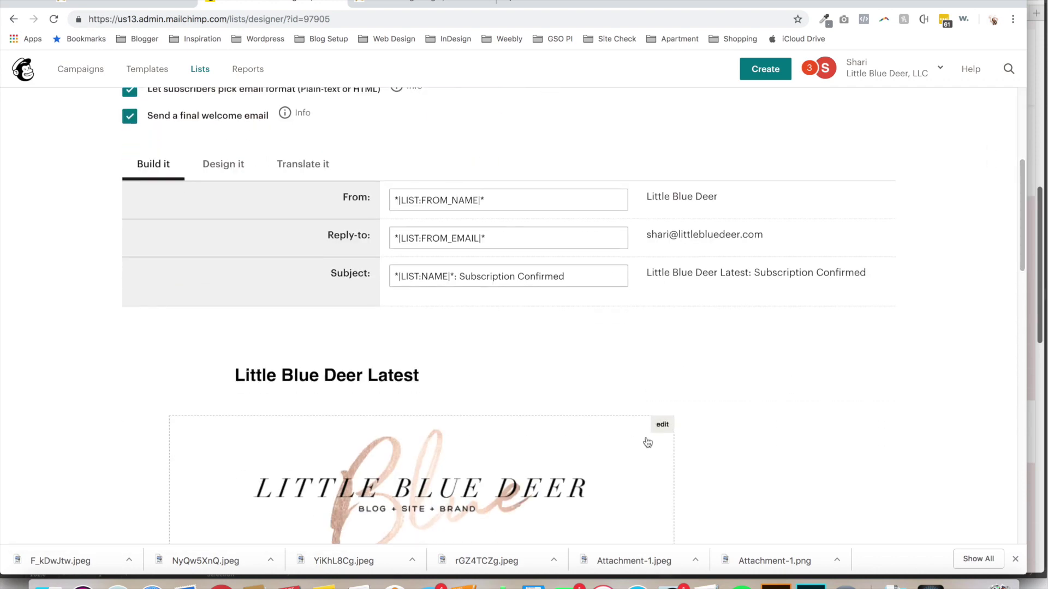
- Correct 'sighing up' to 'signing up' in the welcome email body, then close the editor
click(661, 426)
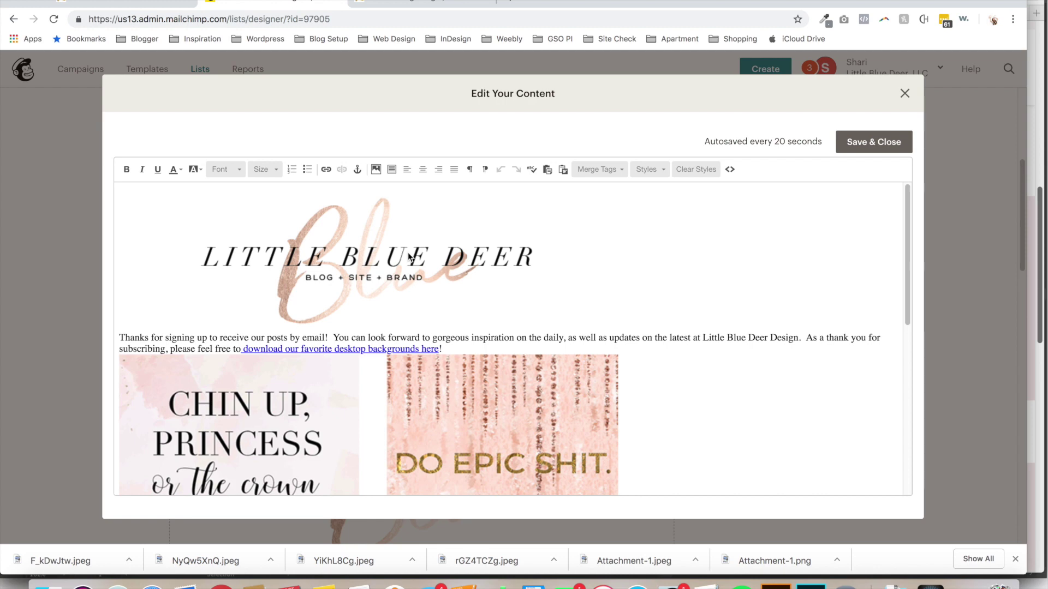
drag(213, 339, 176, 340)
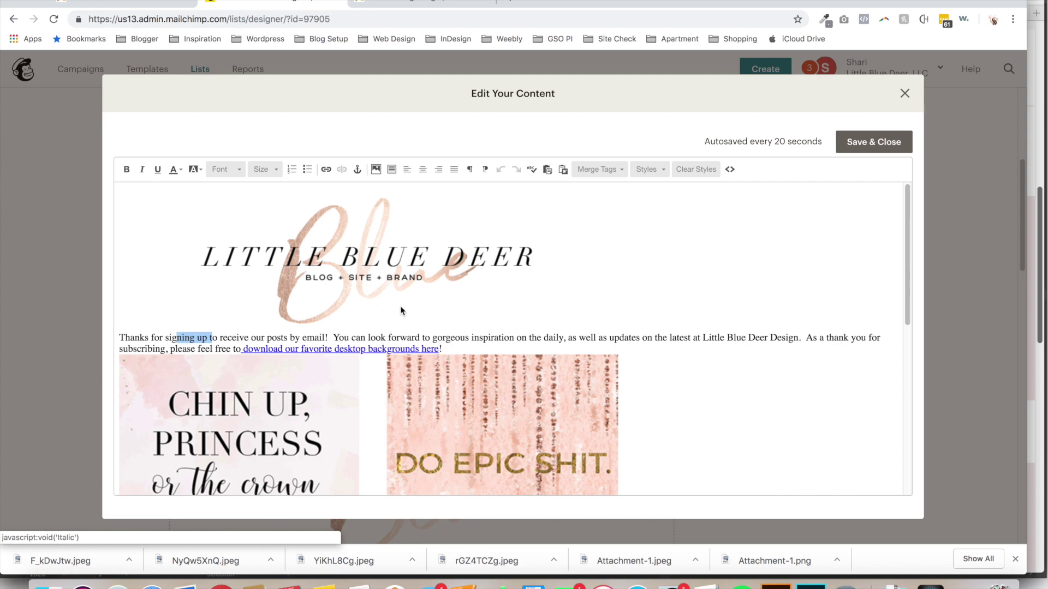
drag(906, 257, 903, 394)
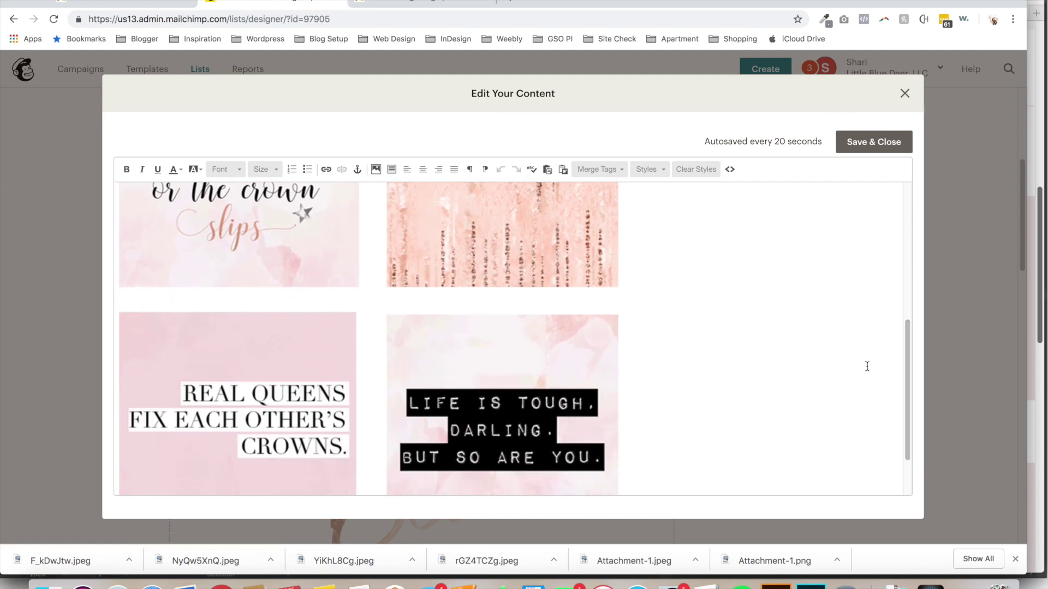
drag(908, 374, 914, 229)
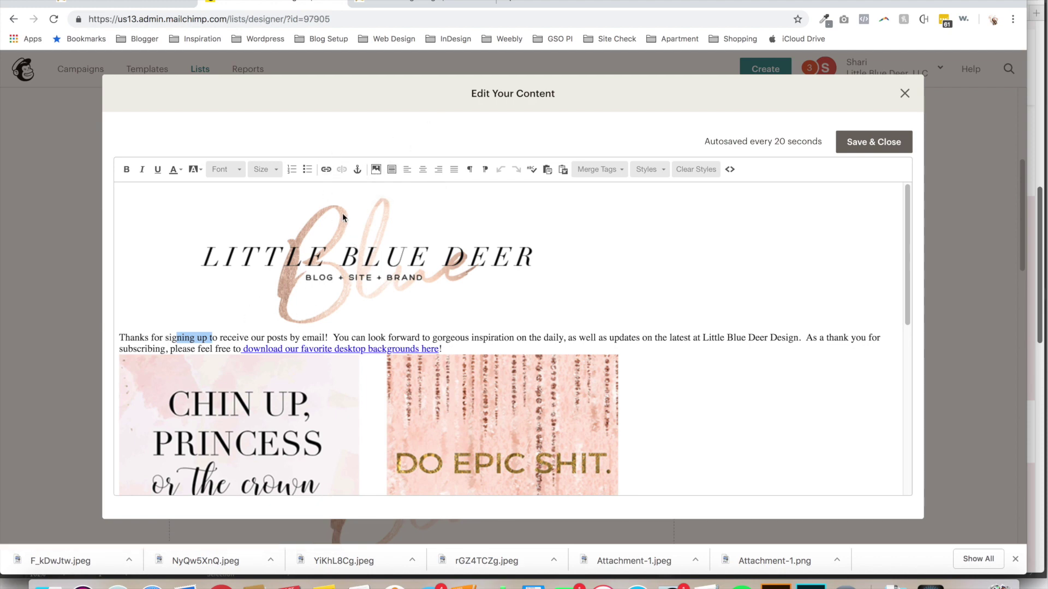
drag(208, 339, 177, 339)
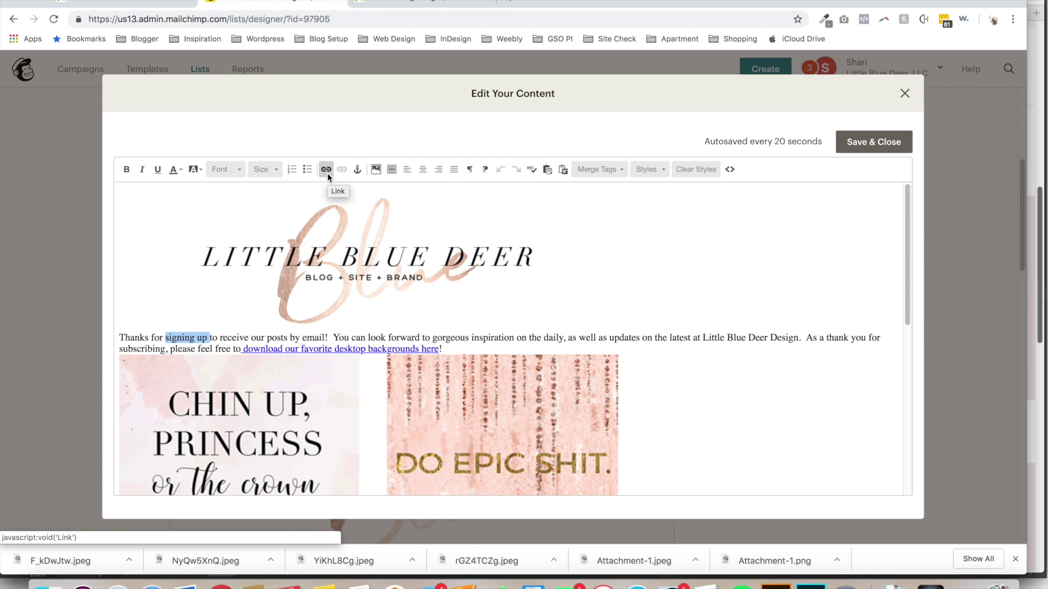
click(905, 94)
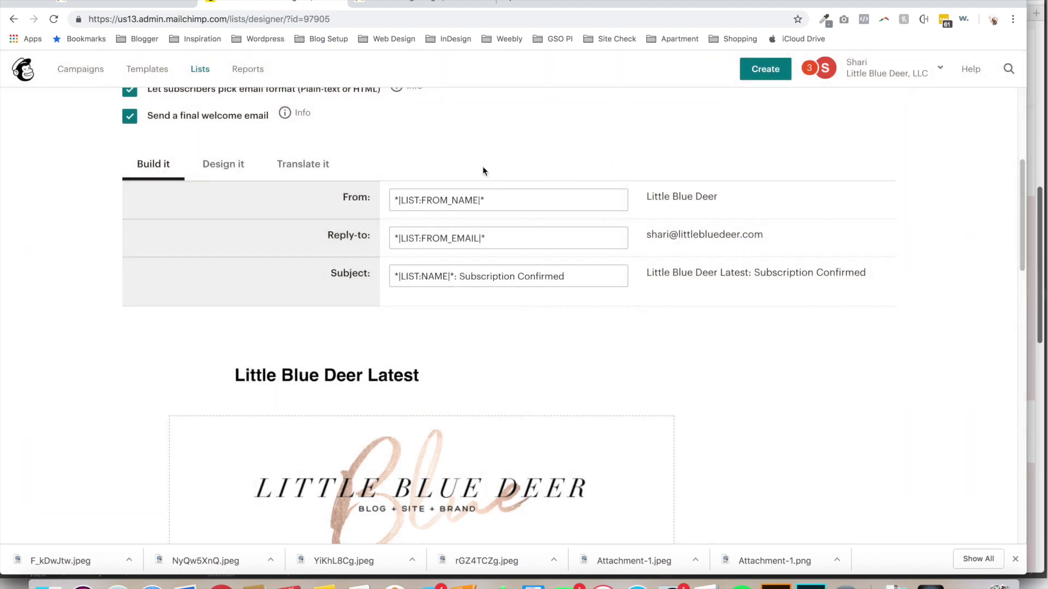
- Review the Design it tab's Header text size and Outer wrapper background settings, then return to Build it
click(229, 172)
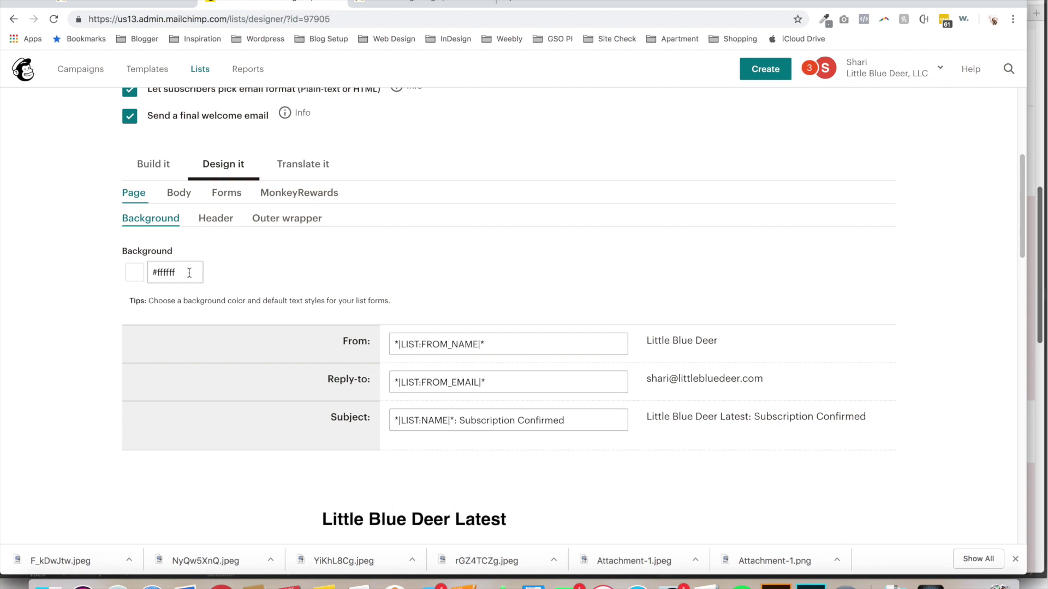
click(217, 218)
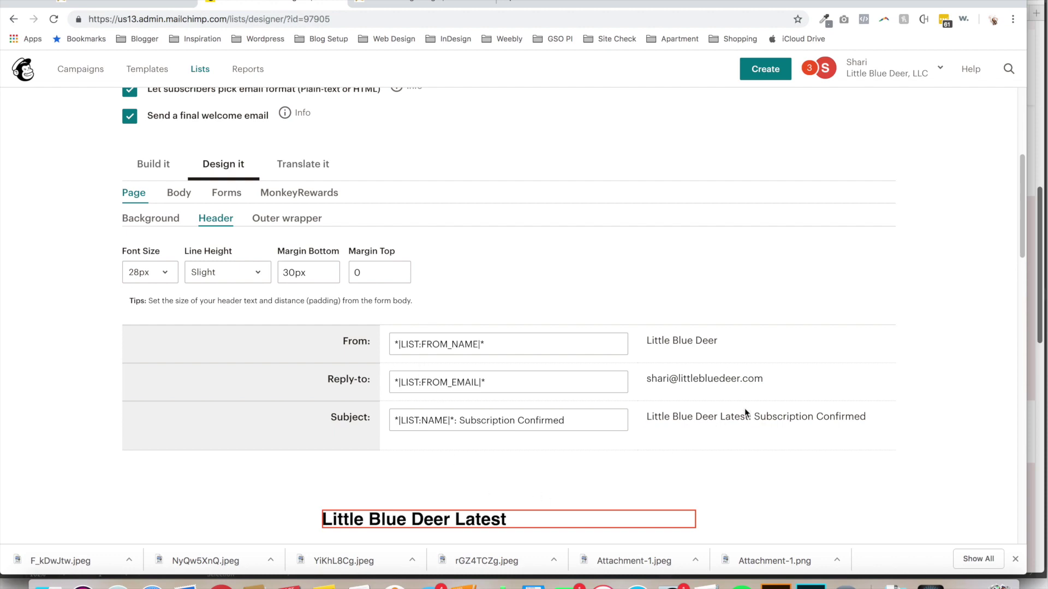
mouse_move(1024, 219)
mouse_down()
mouse_move(1024, 283)
mouse_move(1024, 217)
mouse_up()
click(298, 233)
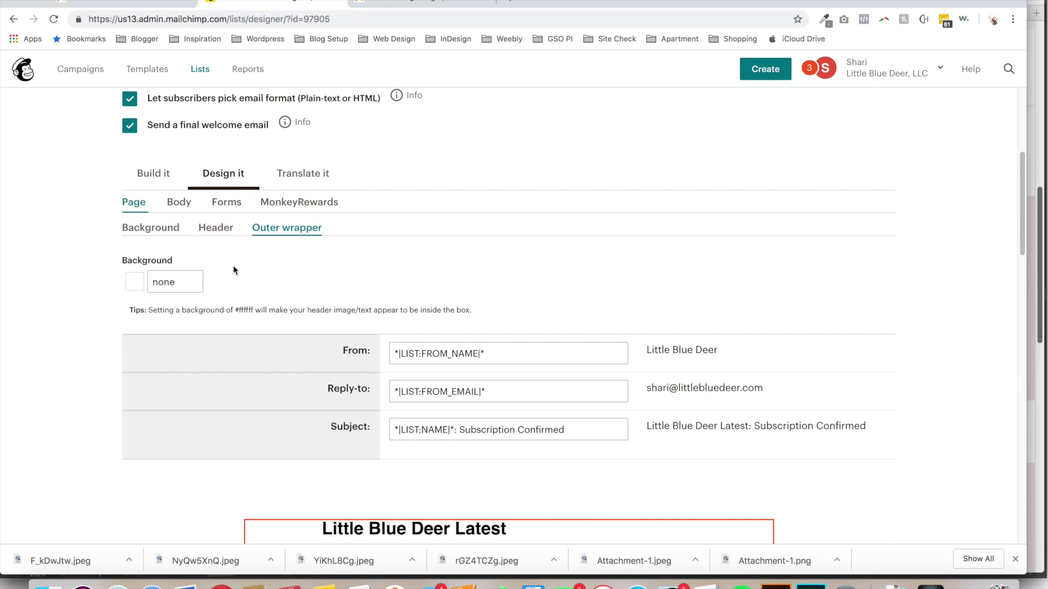
click(160, 180)
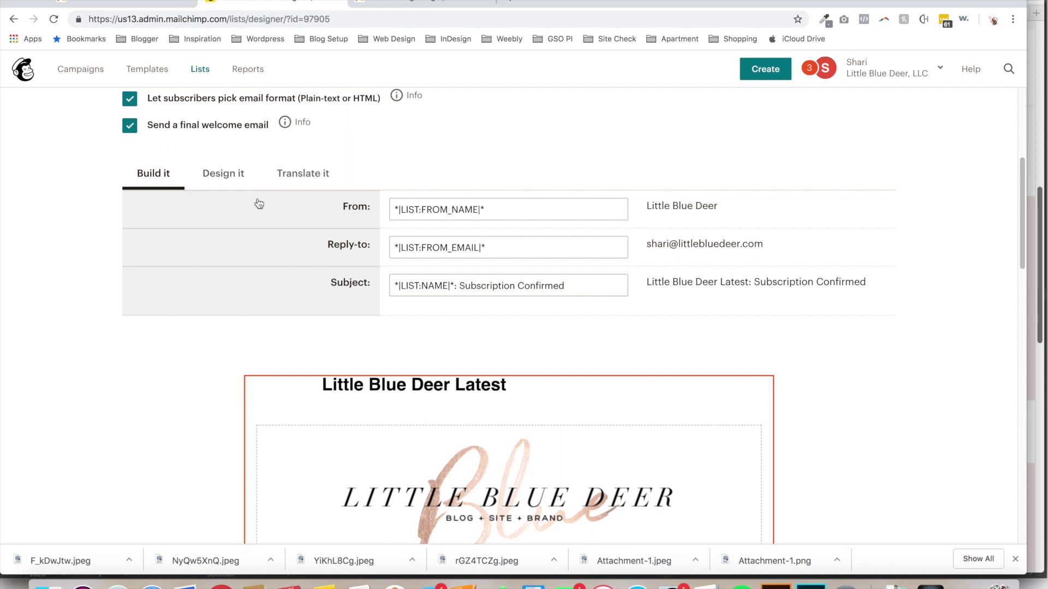
- Scroll through the finished welcome email preview, then switch to the Little Blue Deer Design website
scroll(1021, 223, down, 1)
scroll(1021, 222, down, 7)
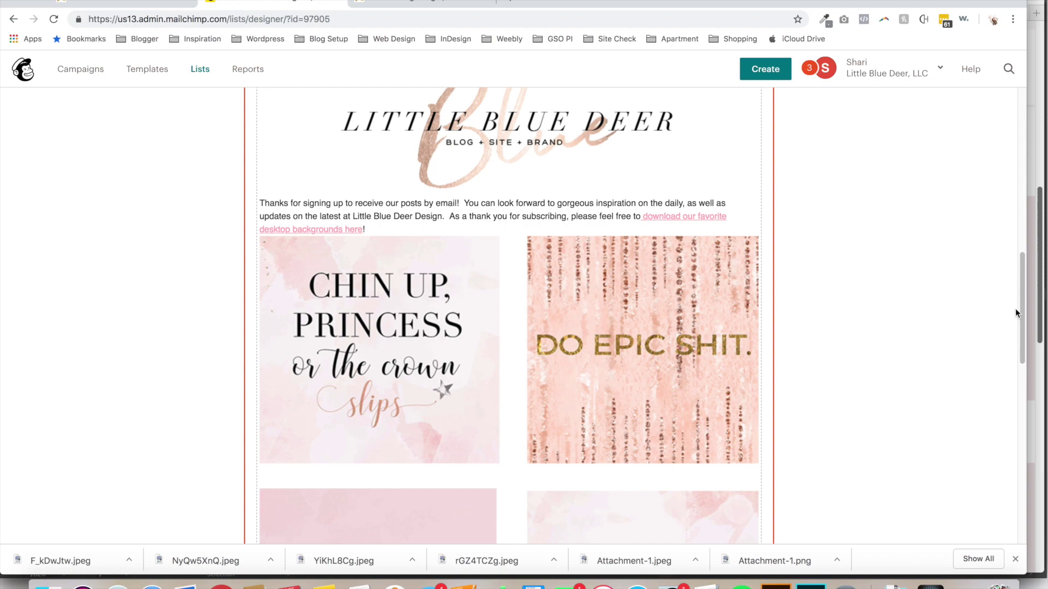
drag(1023, 306, 1026, 145)
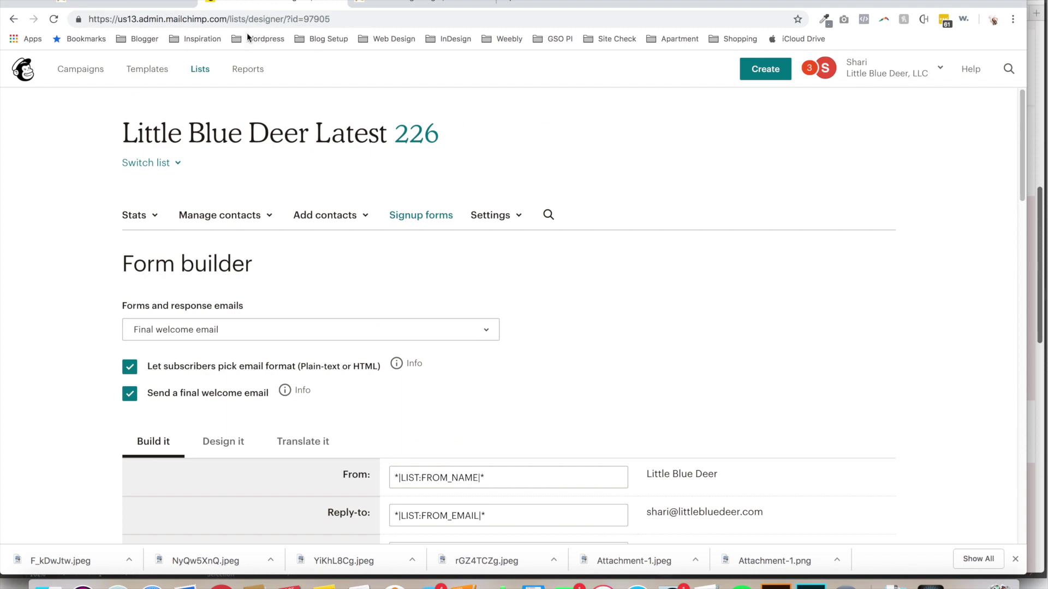
click(169, 3)
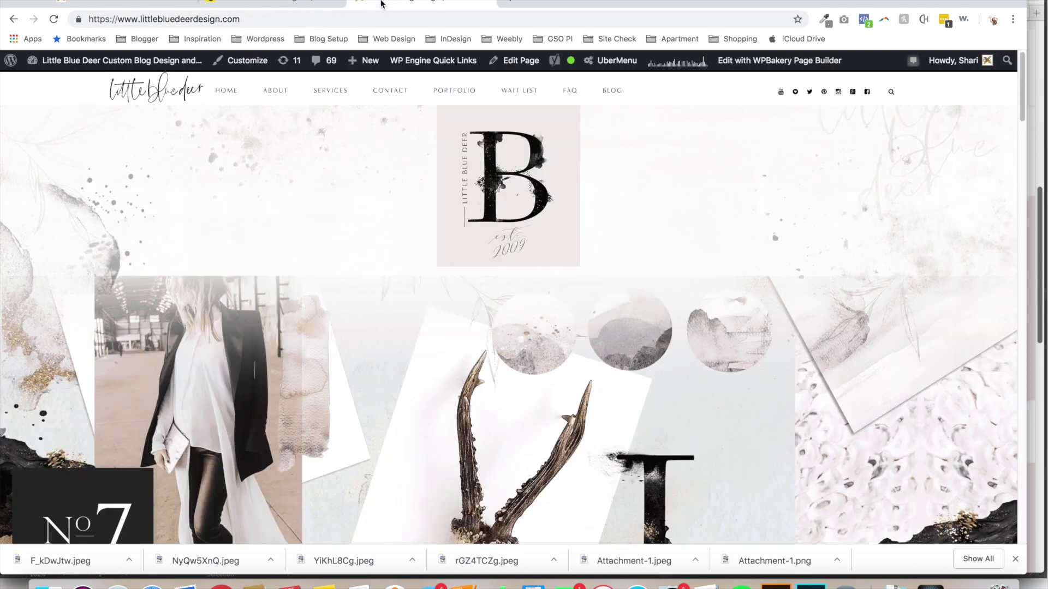
click(170, 2)
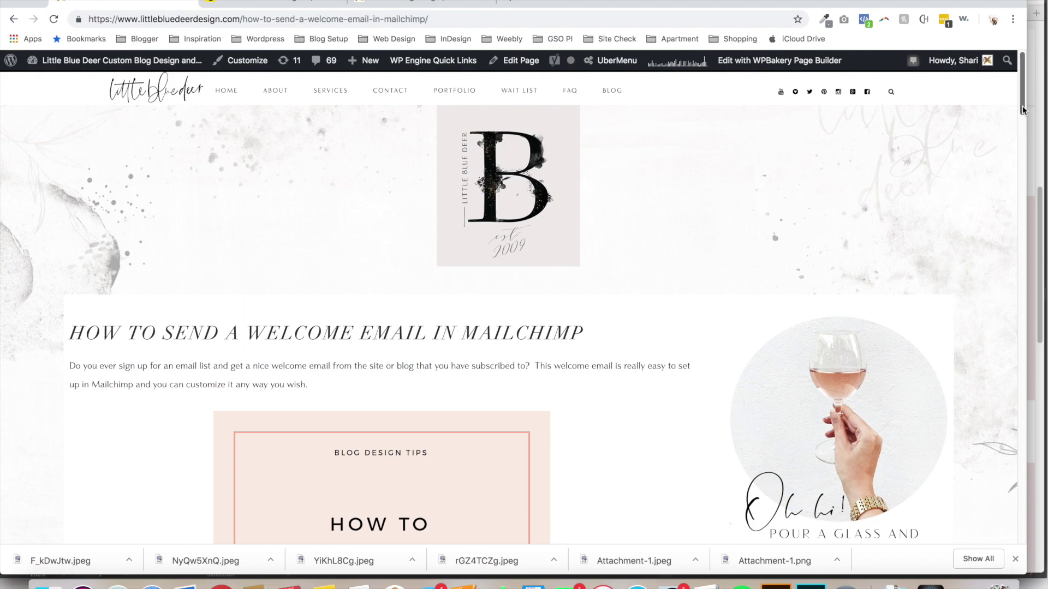
drag(1022, 109, 1023, 82)
click(464, 4)
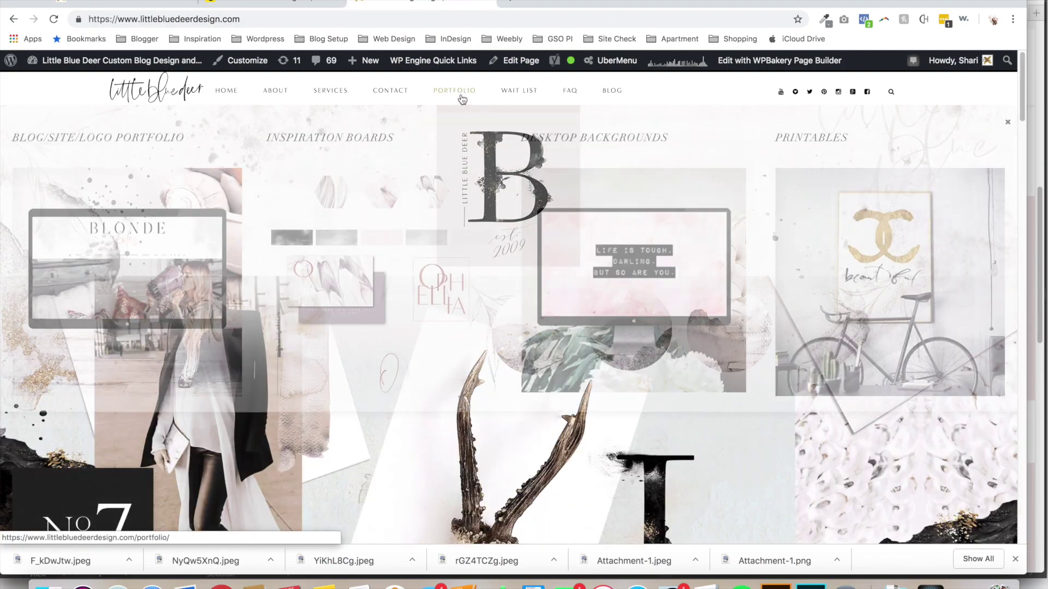
- Go to Tutorials under the Services menu and scroll through the WordPress tutorial cards
mouse_move(331, 90)
click(877, 243)
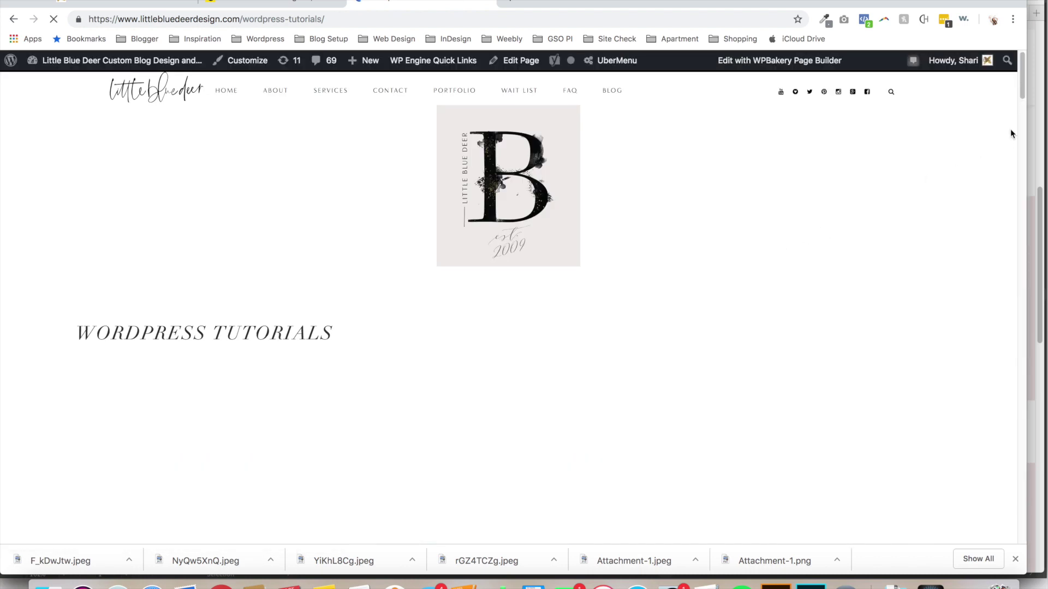
drag(1023, 91, 1011, 204)
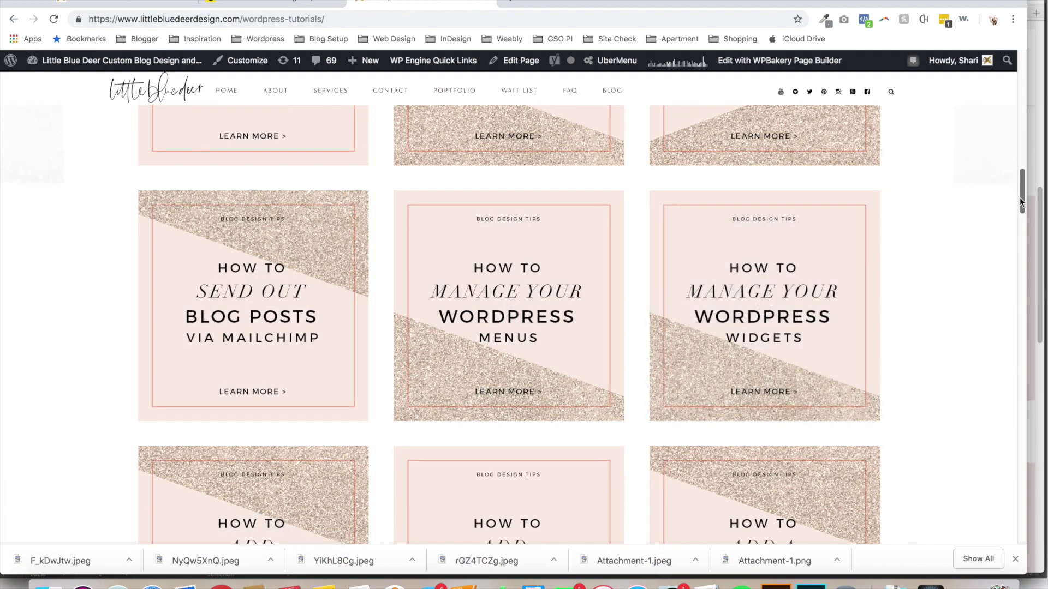
drag(1019, 198, 1006, 423)
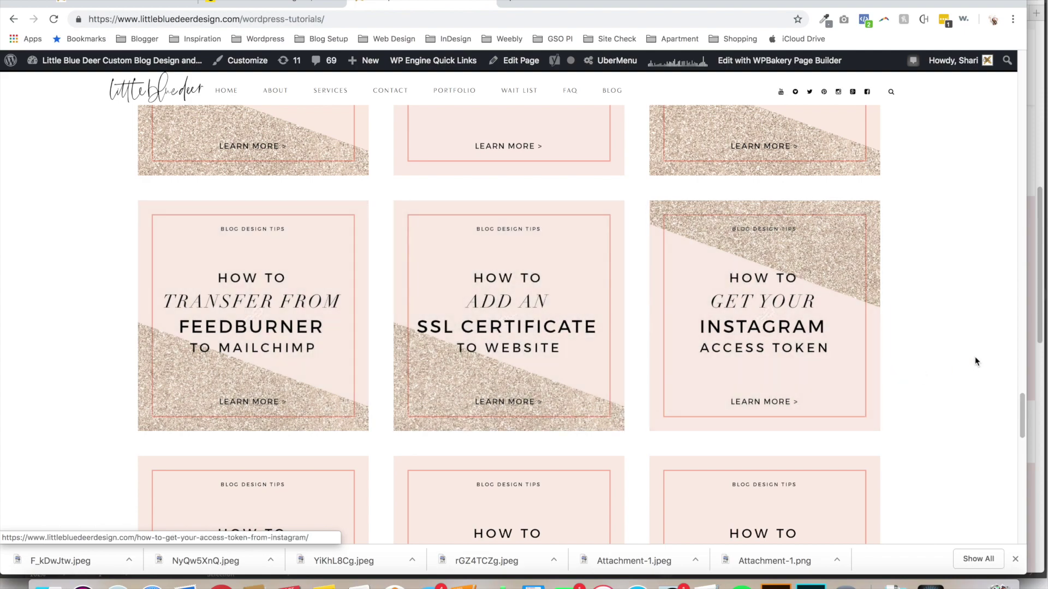
drag(1022, 383, 1045, 55)
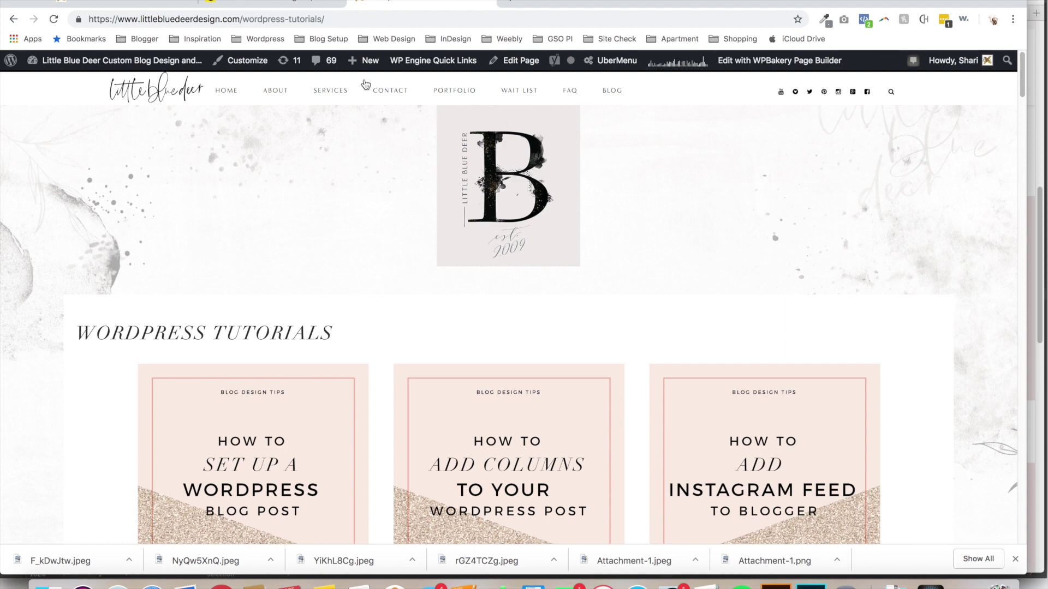